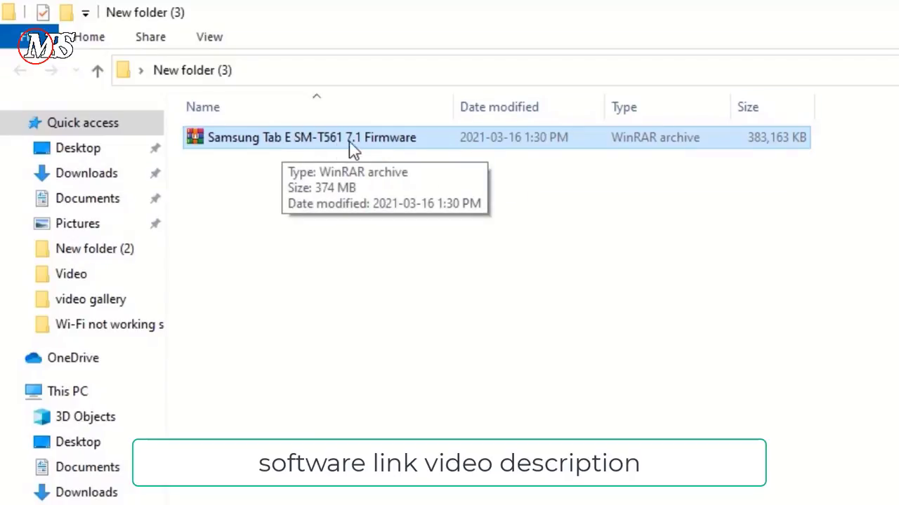
Step: Extract the Samsung Tab E SM-T561 7.1 Firmware archive to its own folder and open the T561 7.1 firmware folder inside
right_click(501, 140)
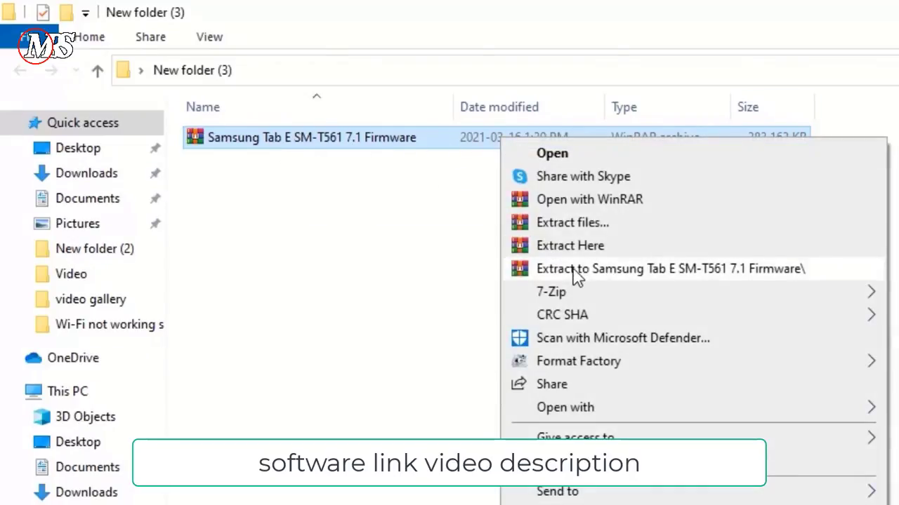
click(575, 269)
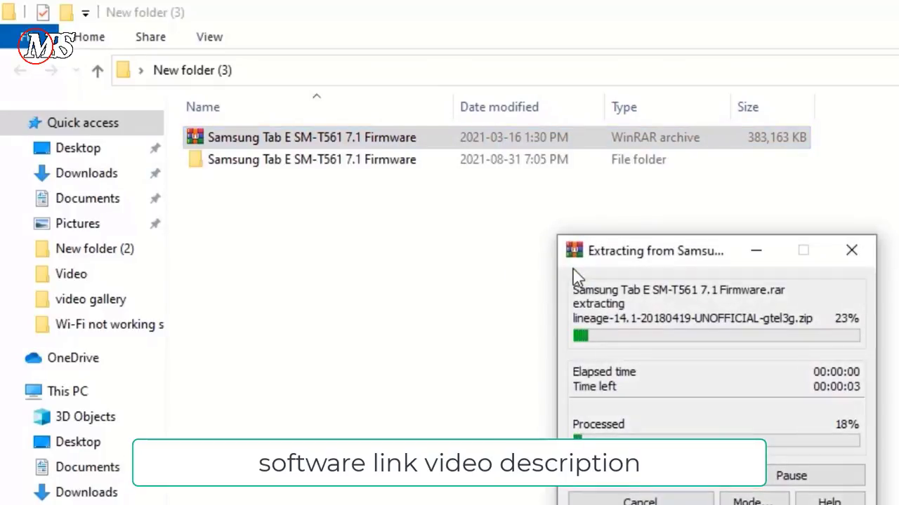
double_click(325, 171)
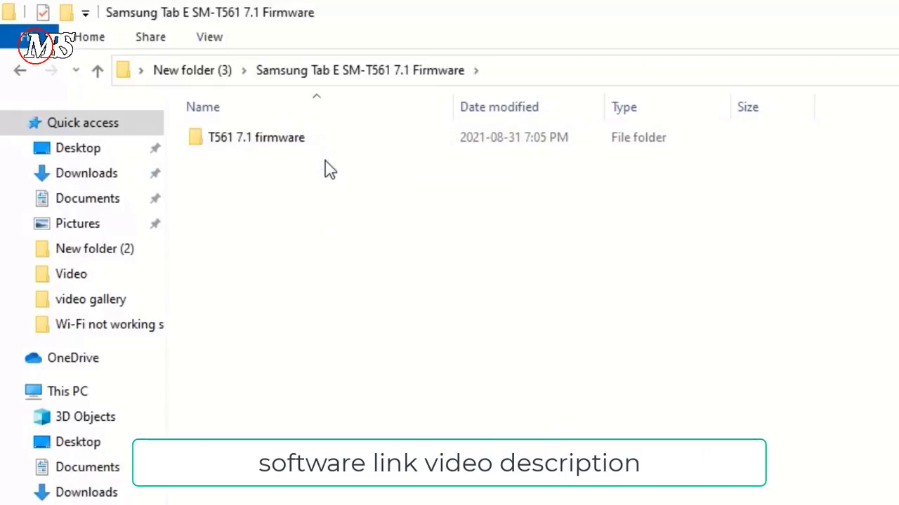
click(330, 149)
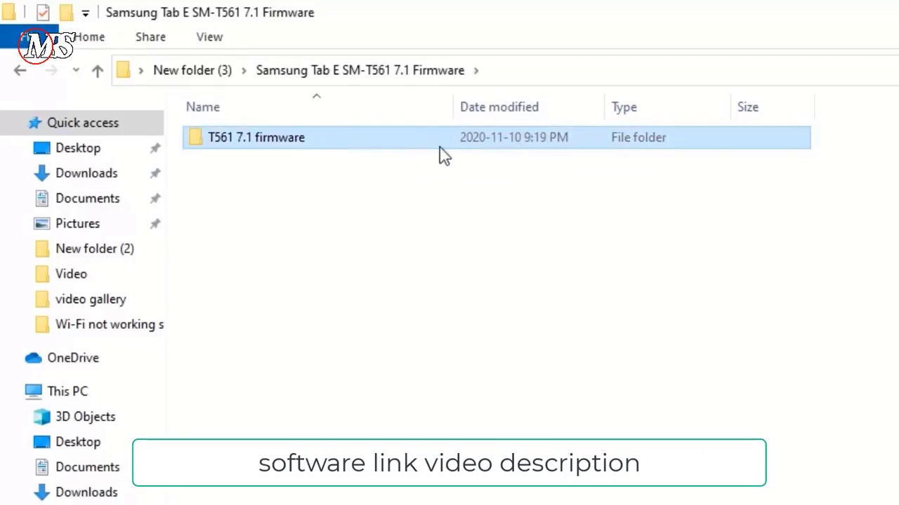
double_click(464, 144)
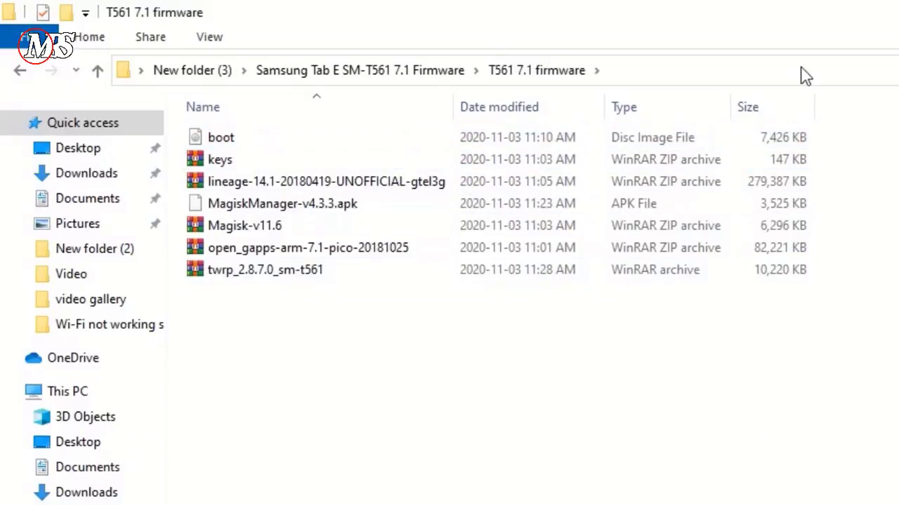
key(super+Down)
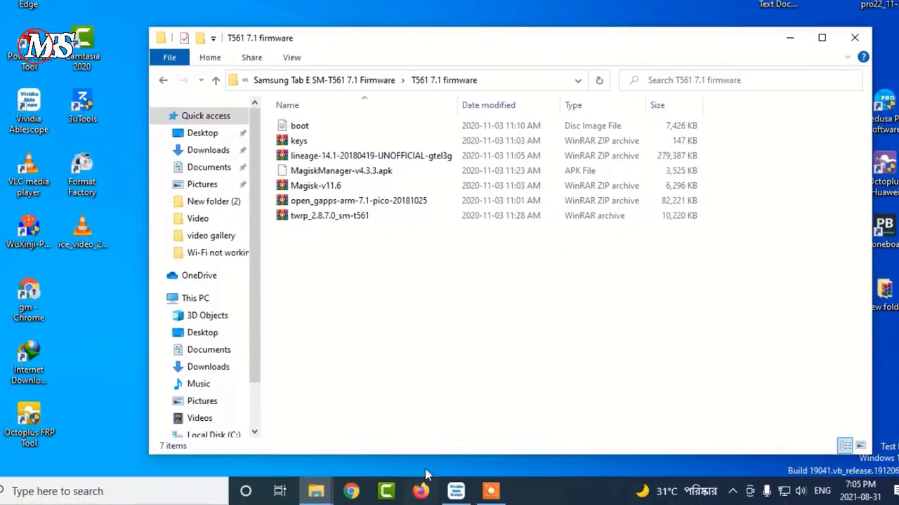
click(491, 492)
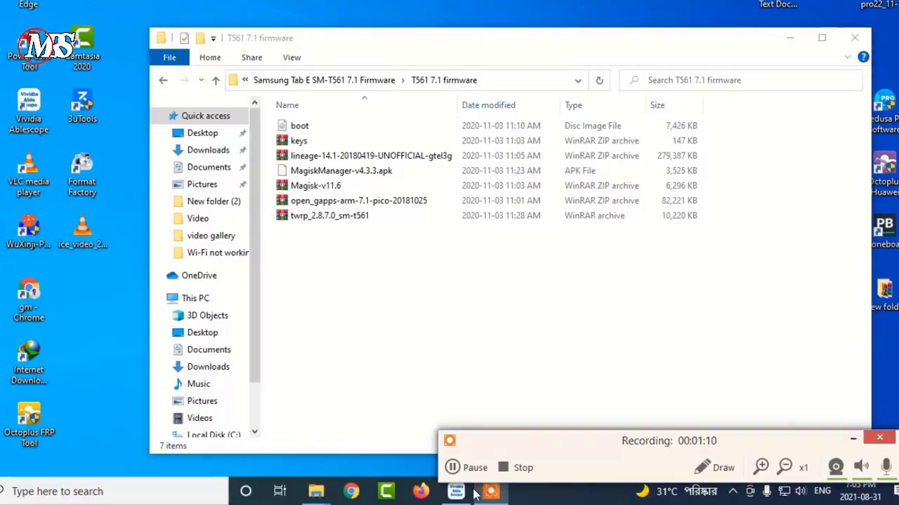
click(851, 440)
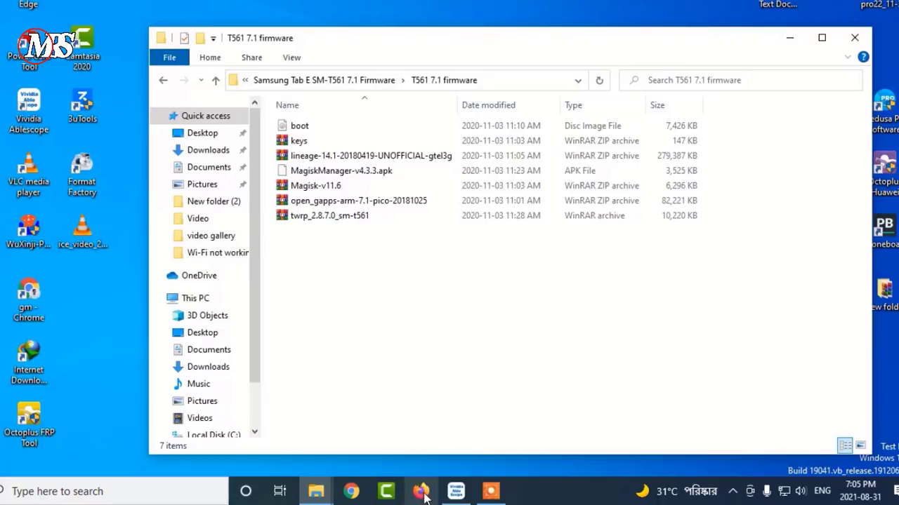
Step: Go back up to New folder (3) and open a second file browser window at This PC
click(222, 83)
click(216, 81)
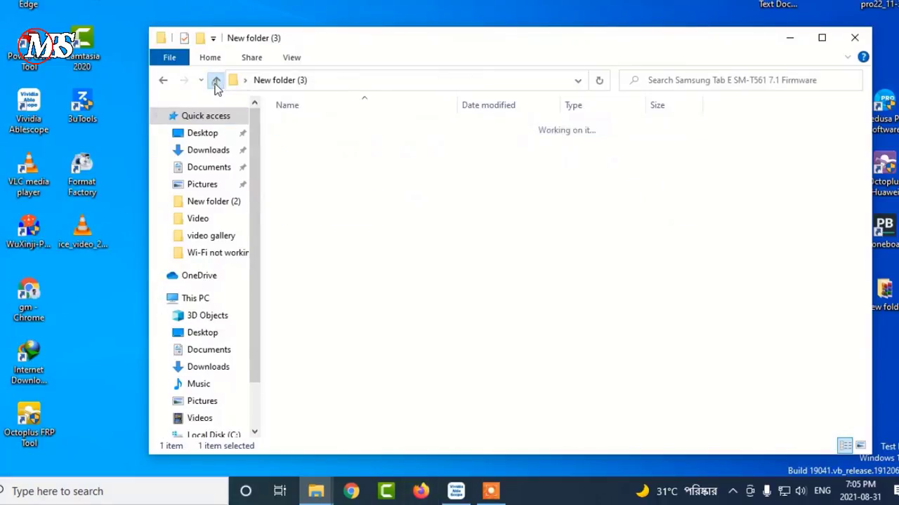
drag(590, 41, 645, 35)
middle_click(316, 491)
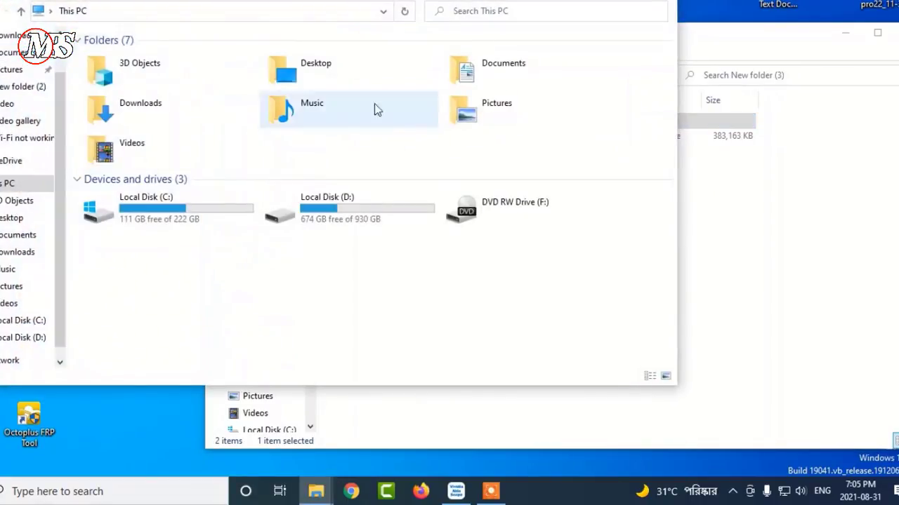
Step: Switch to Chrome and search Google for "odin download" in a new tab
click(357, 494)
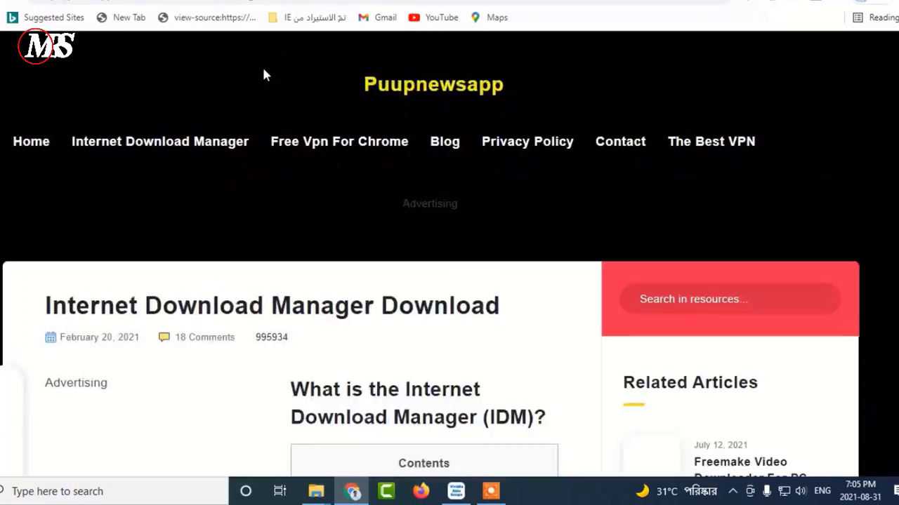
key(ctrl+t)
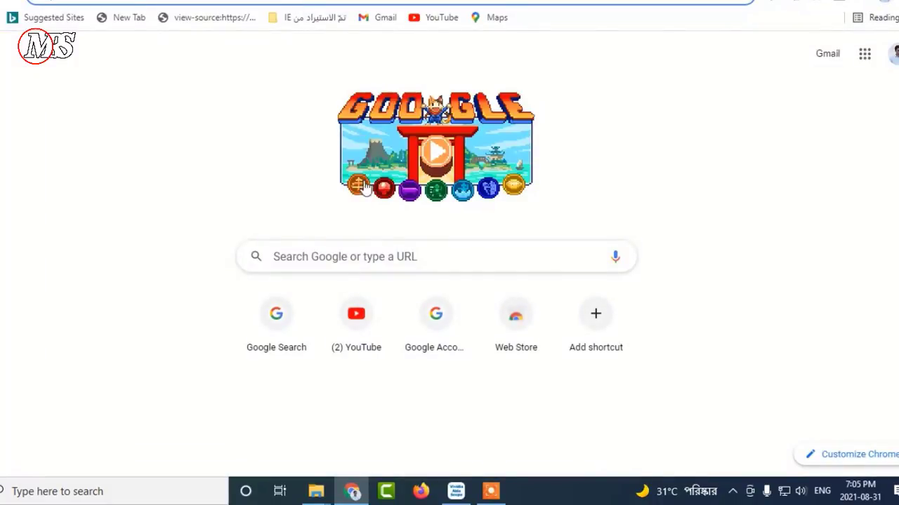
click(370, 246)
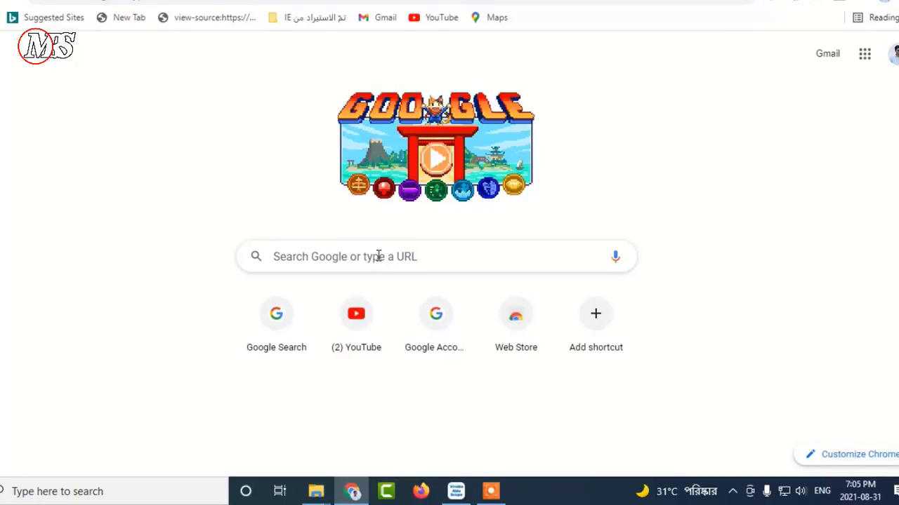
click(415, 260)
text(o)
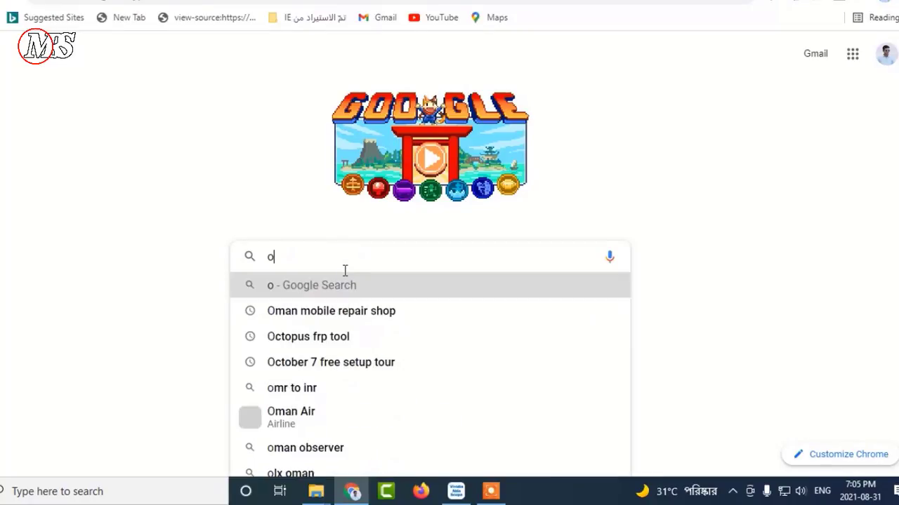
text(dn)
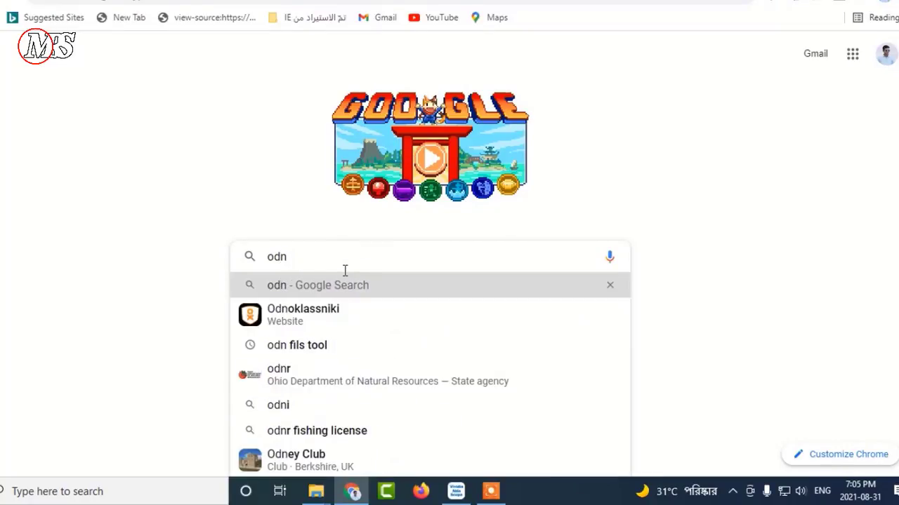
key(BackSpace)
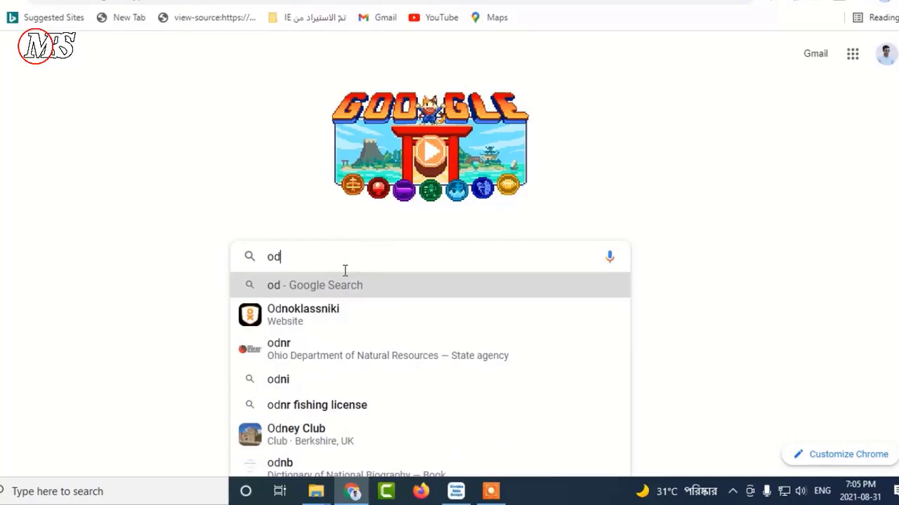
text(in)
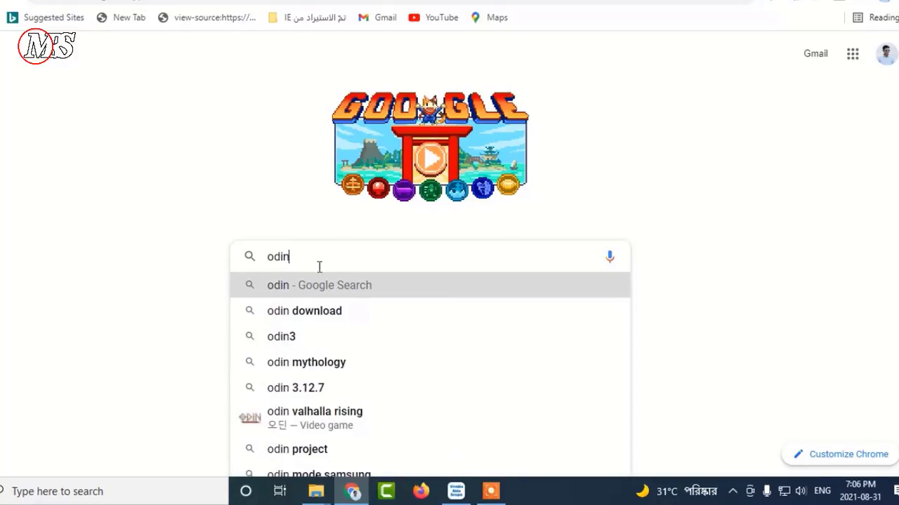
click(324, 313)
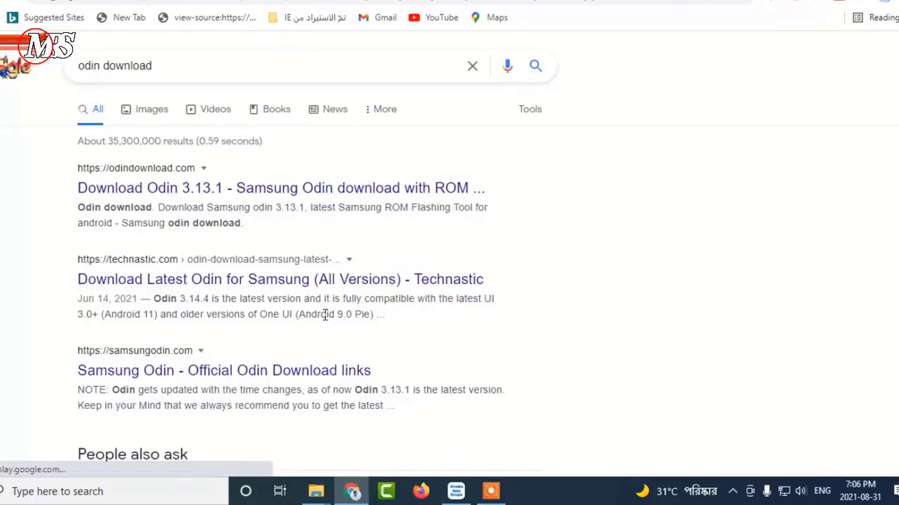
Step: Open the Technastic Odin download result and download the latest version, Odin3 v3.14.4.zip, to Downloads\Compressed
click(302, 278)
scroll(480, 235, down, 2)
scroll(491, 280, down, 10)
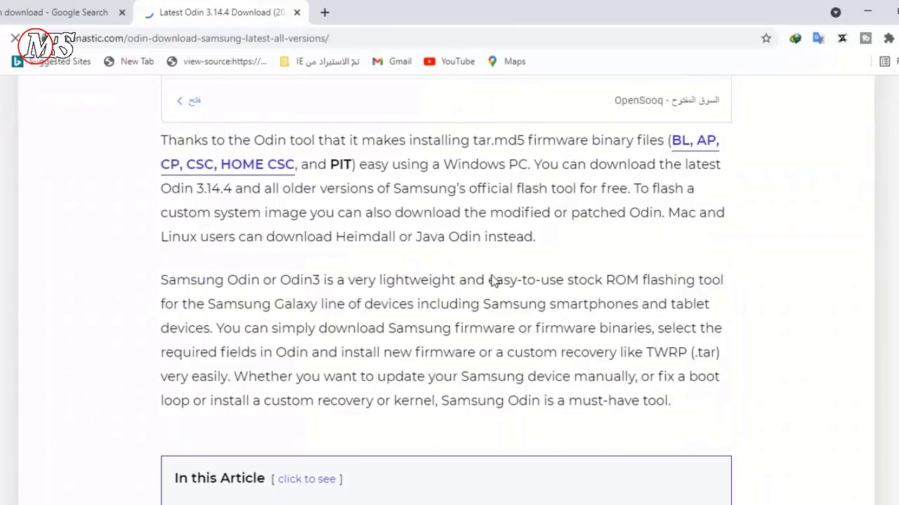
scroll(491, 280, down, 10)
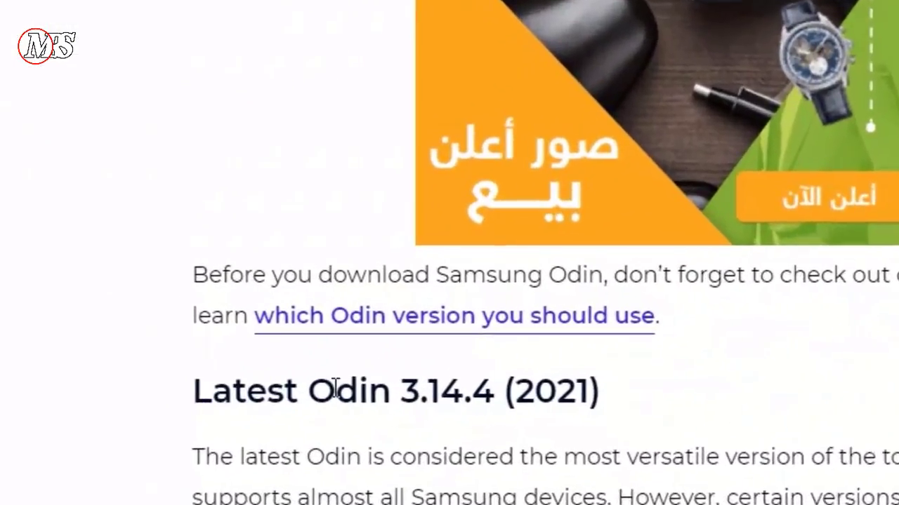
scroll(561, 354, down, 5)
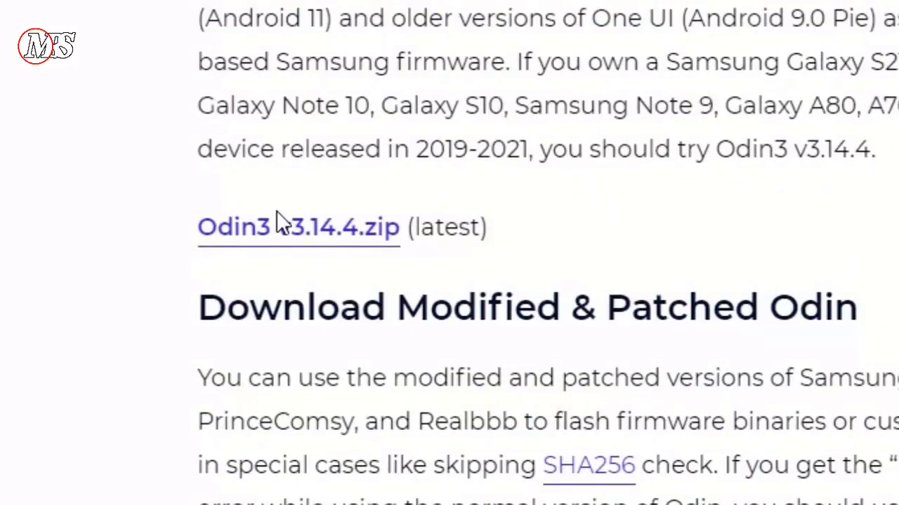
click(356, 234)
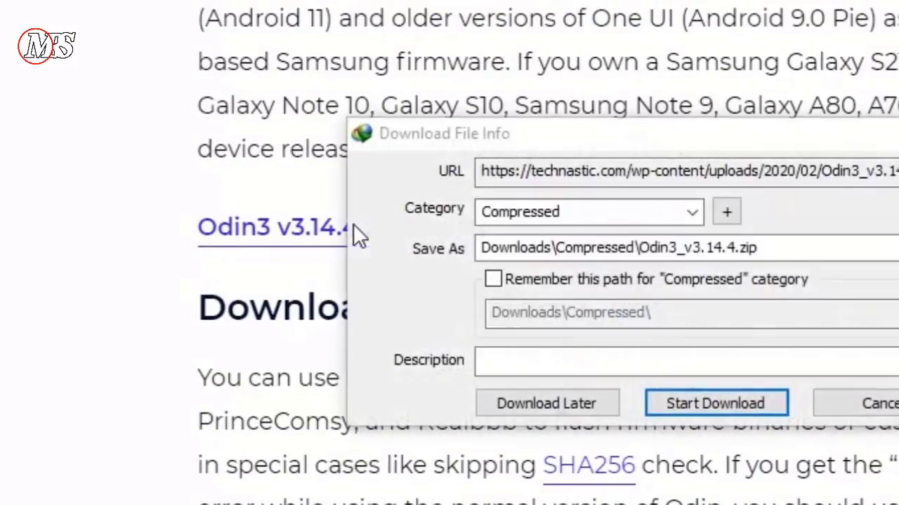
click(716, 403)
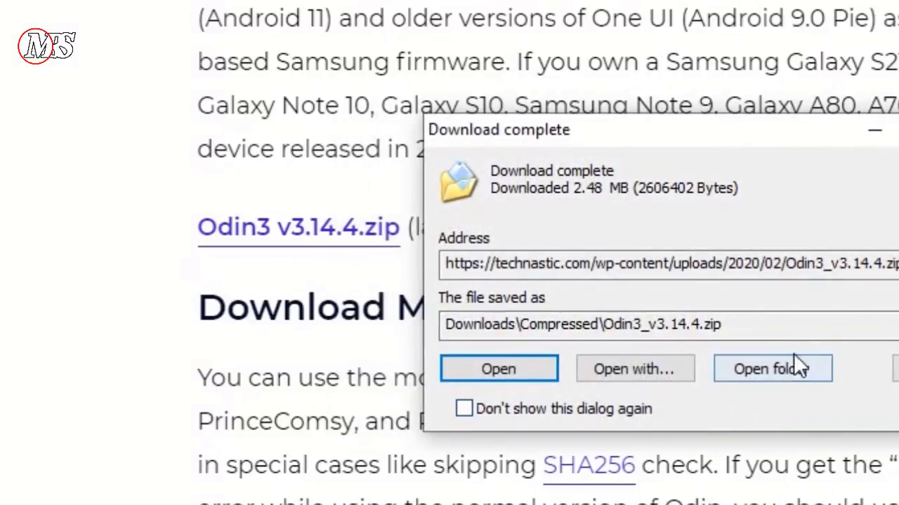
Step: Transfer the downloaded Odin3_v3.14.4 archive from its download folder into New folder (3) on the desktop
click(766, 370)
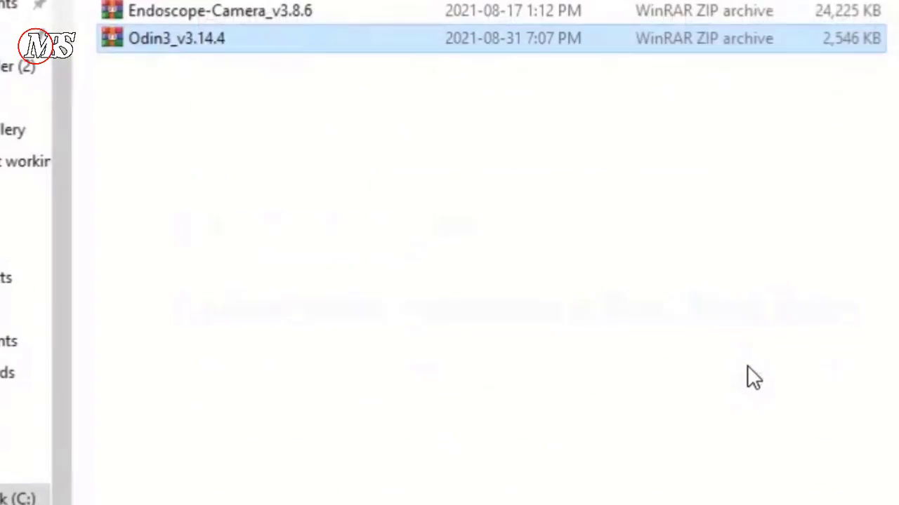
click(215, 33)
right_click(230, 176)
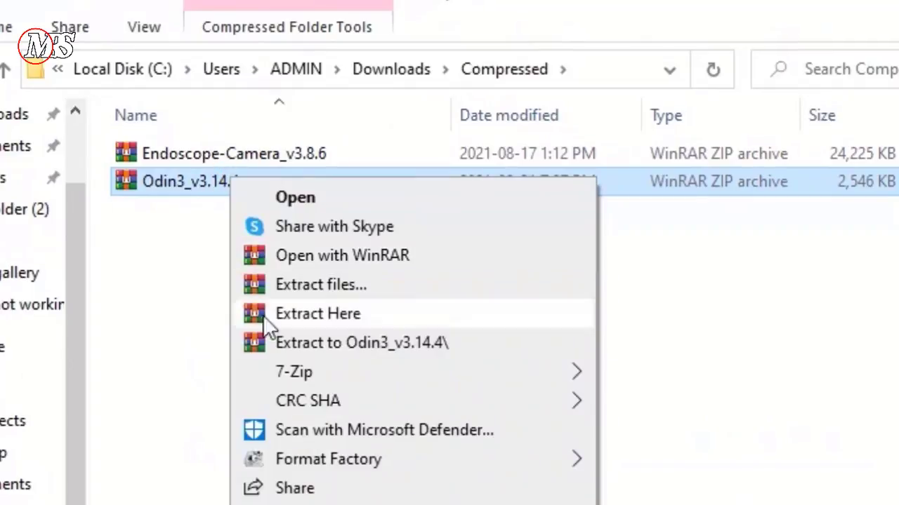
click(263, 314)
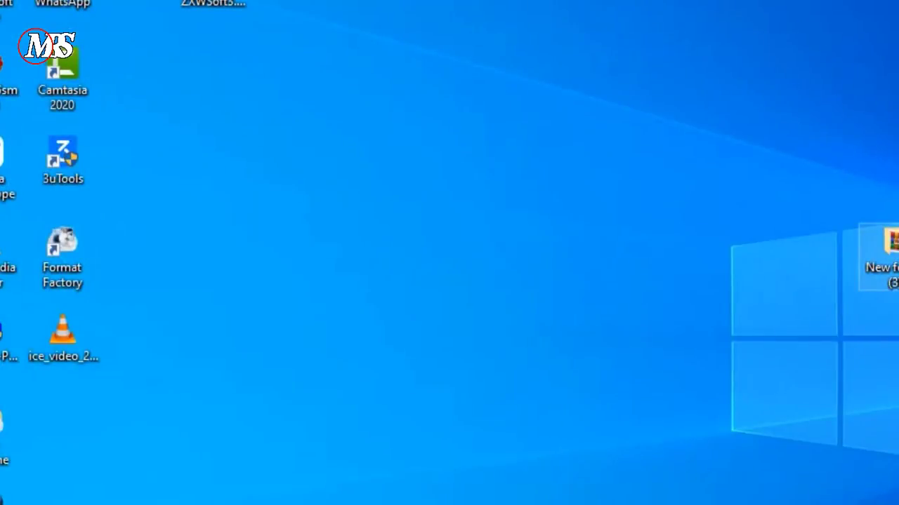
double_click(881, 256)
right_click(514, 273)
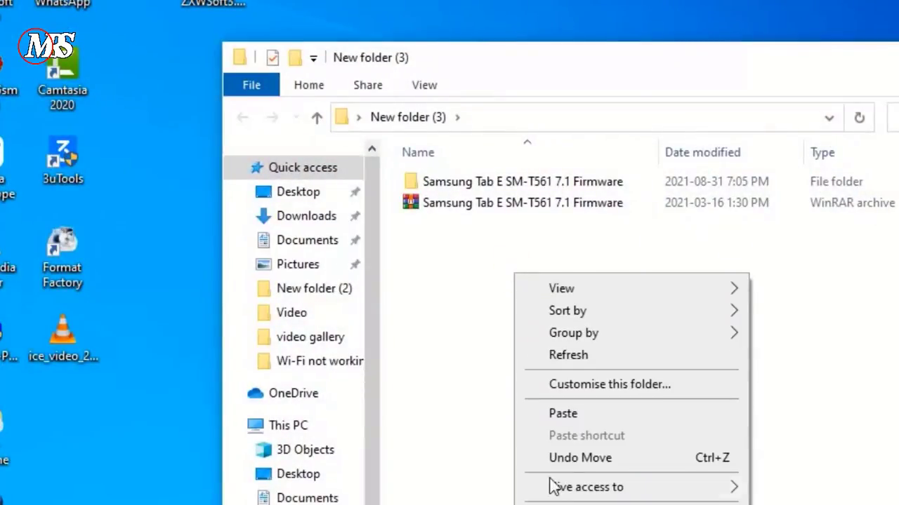
click(562, 419)
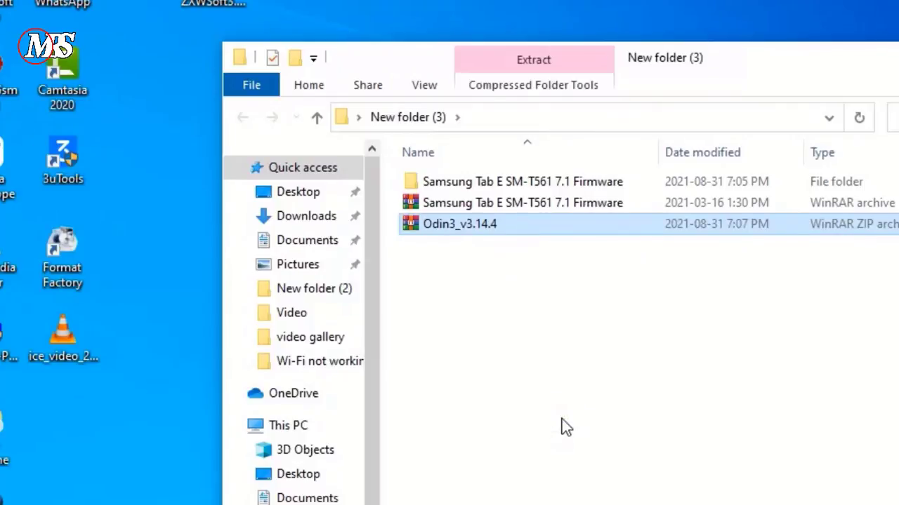
Step: Extract the Odin3_v3.14.4 archive to its own folder and open the inner Odin3_v3.14.4 folder
right_click(468, 230)
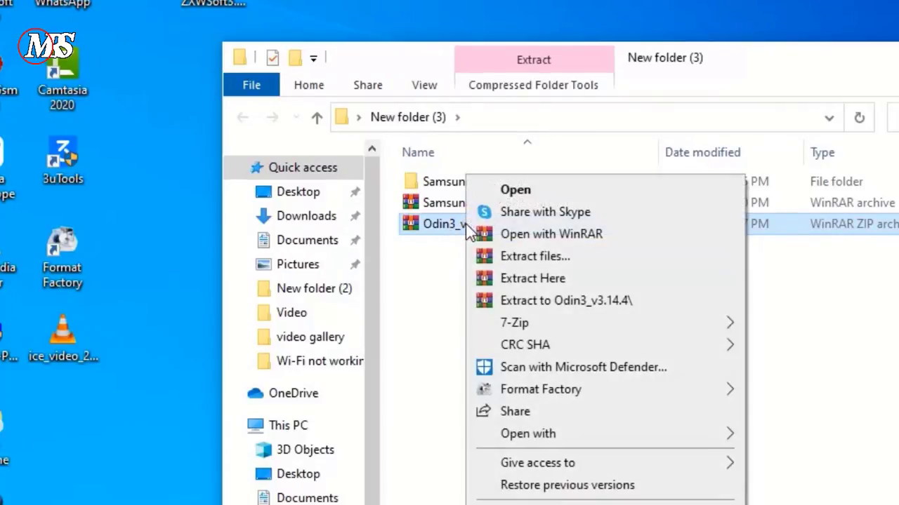
click(523, 306)
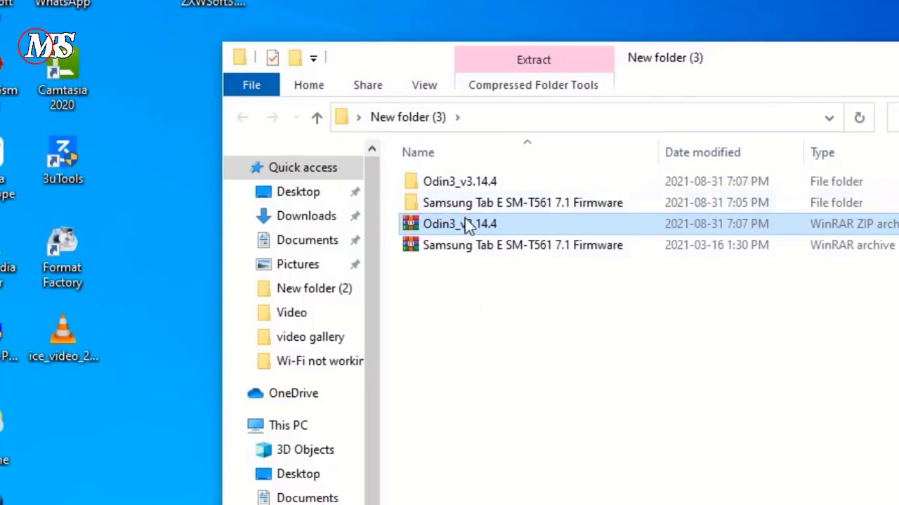
double_click(457, 182)
double_click(457, 183)
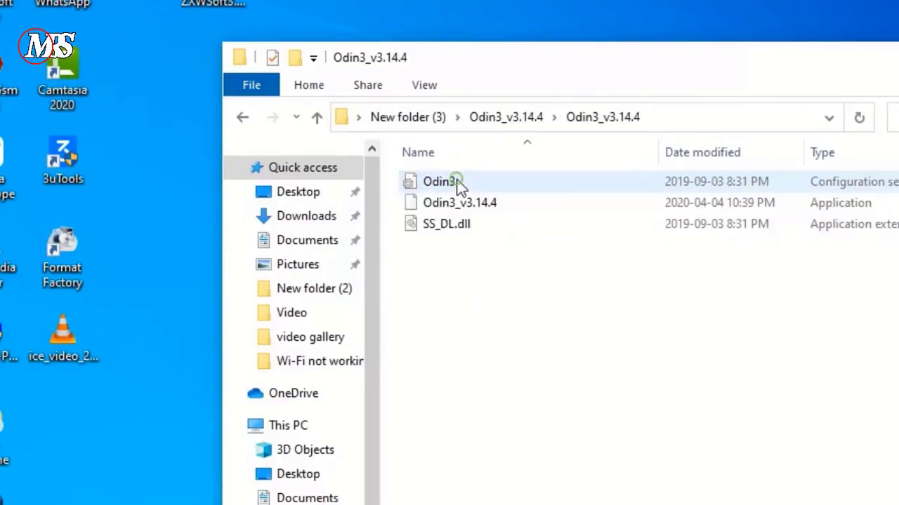
Step: Open the T561 7.1 firmware folder inside Samsung Tab E SM-T561 7.1 Firmware and copy every file except twrp_2.8.7.0_sm-t561
click(317, 117)
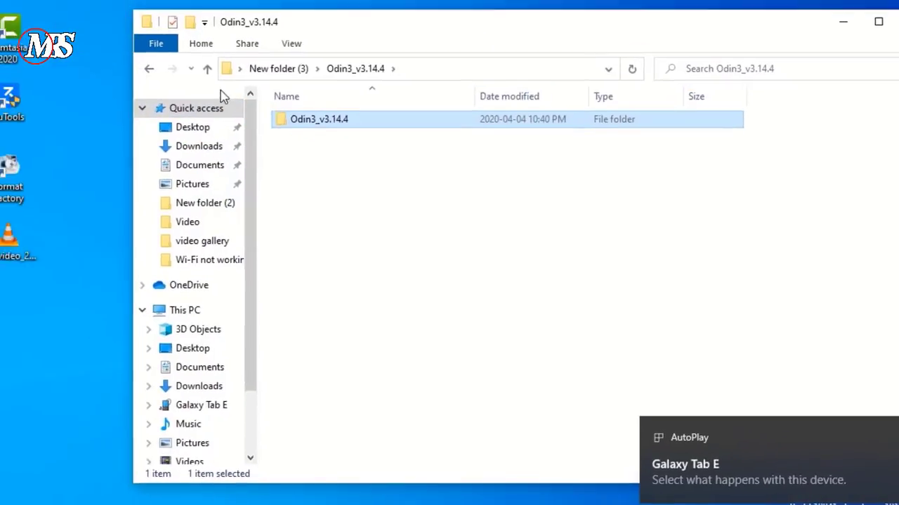
click(214, 75)
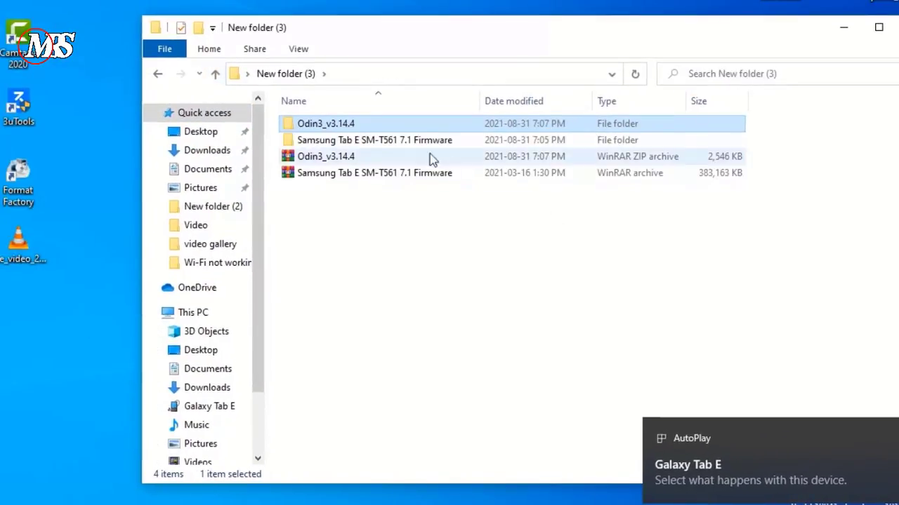
double_click(405, 143)
double_click(383, 138)
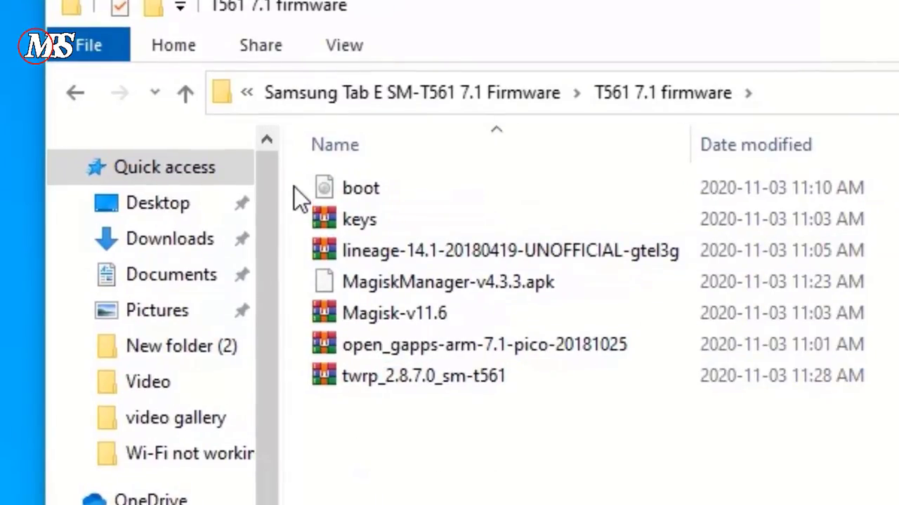
drag(294, 187, 323, 335)
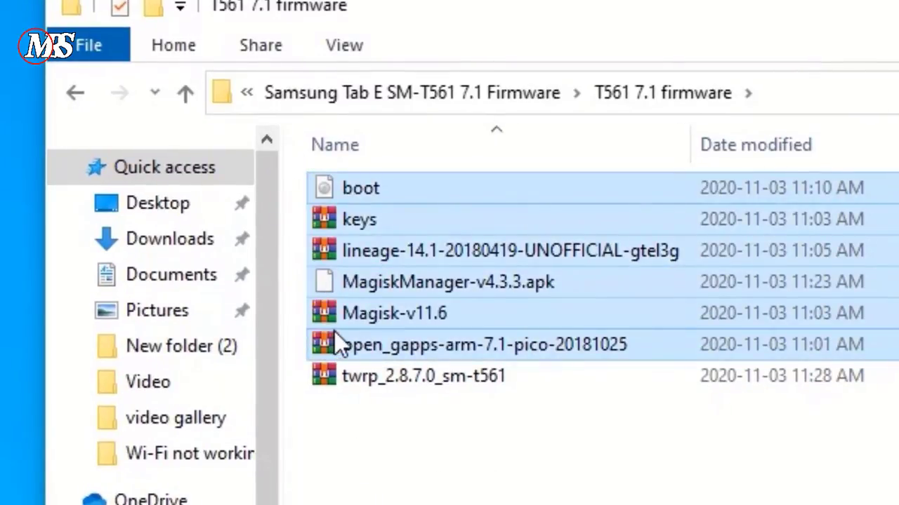
right_click(336, 343)
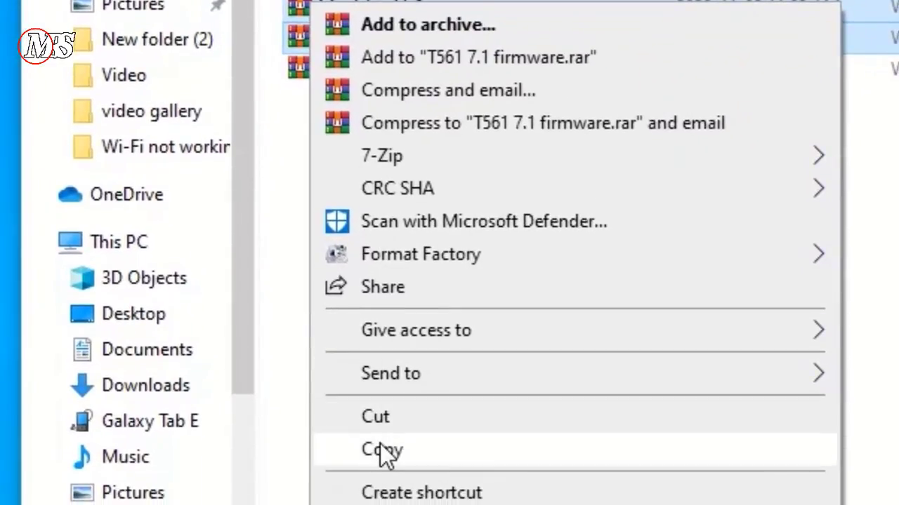
click(381, 451)
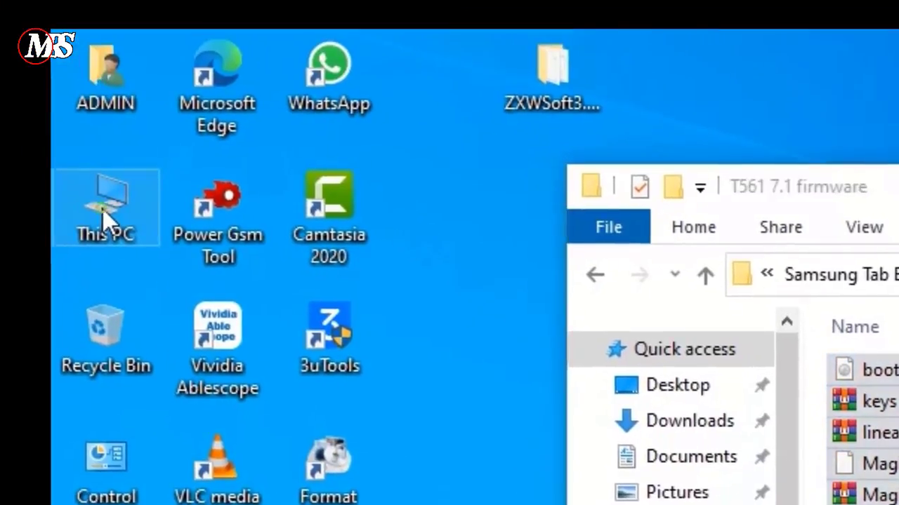
Step: Paste the copied firmware files into the Galaxy Tab E's Tablet storage and put that window away
double_click(102, 209)
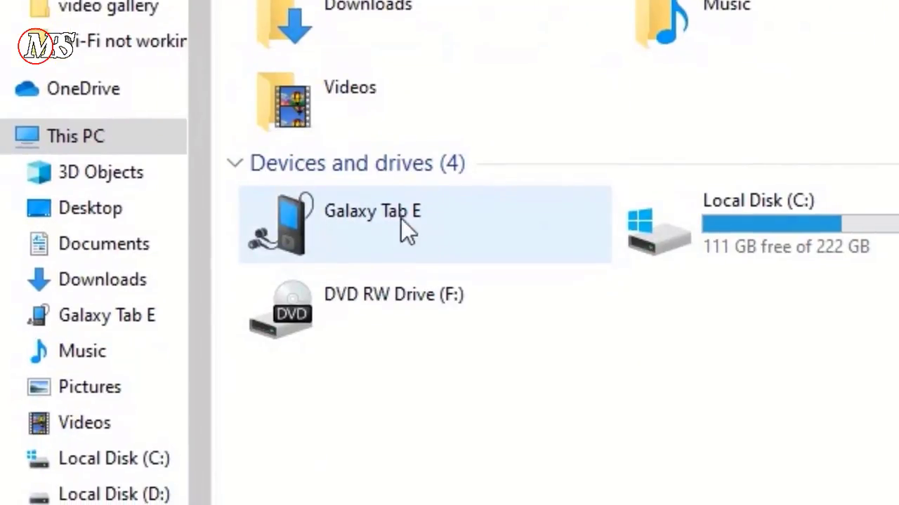
double_click(443, 226)
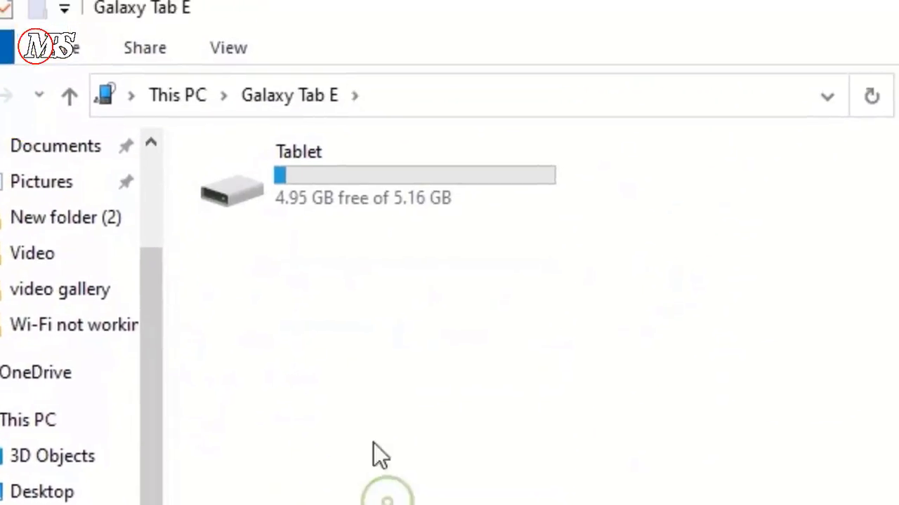
click(418, 237)
double_click(418, 237)
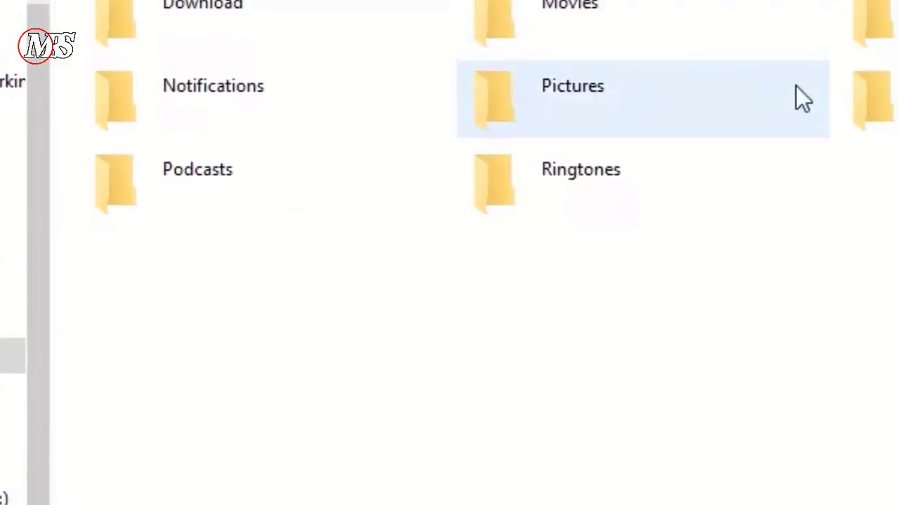
right_click(457, 412)
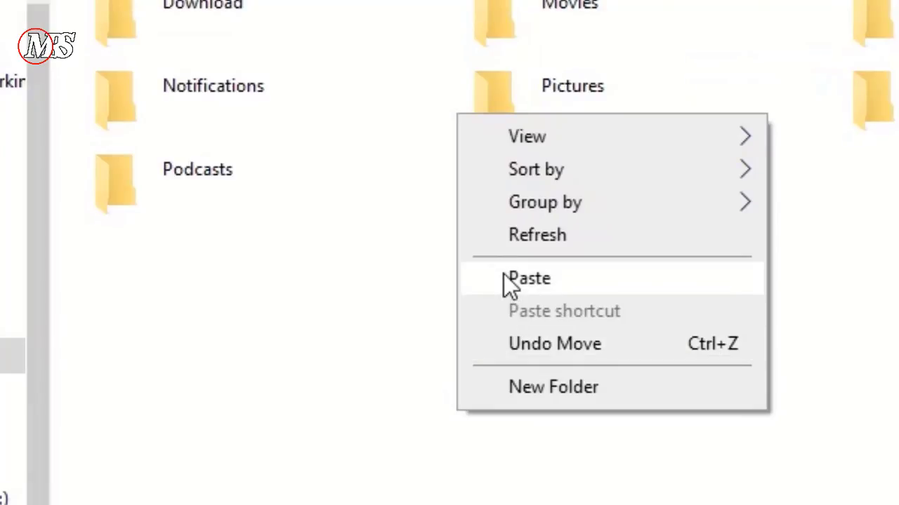
click(503, 276)
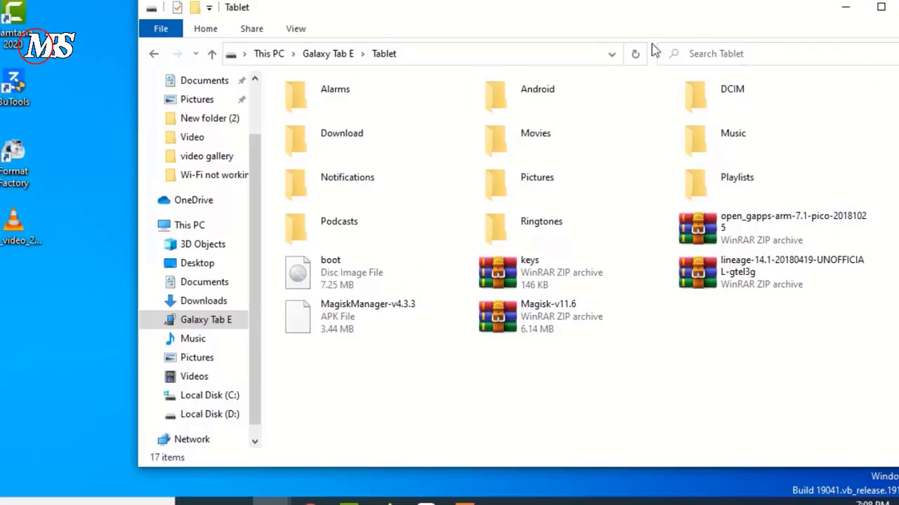
click(839, 9)
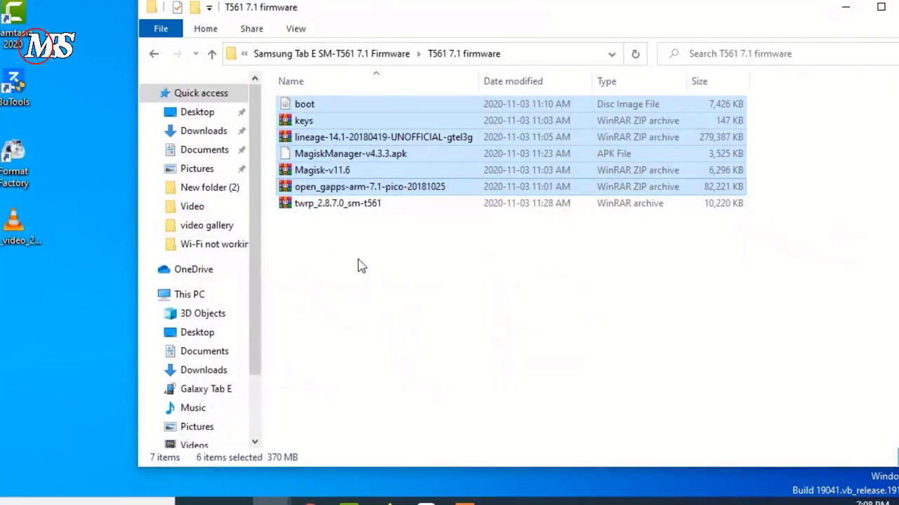
Step: Go back to New folder (3), launch the Odin3_v3.14.4 application from its inner folder and accept the startup notice
click(437, 305)
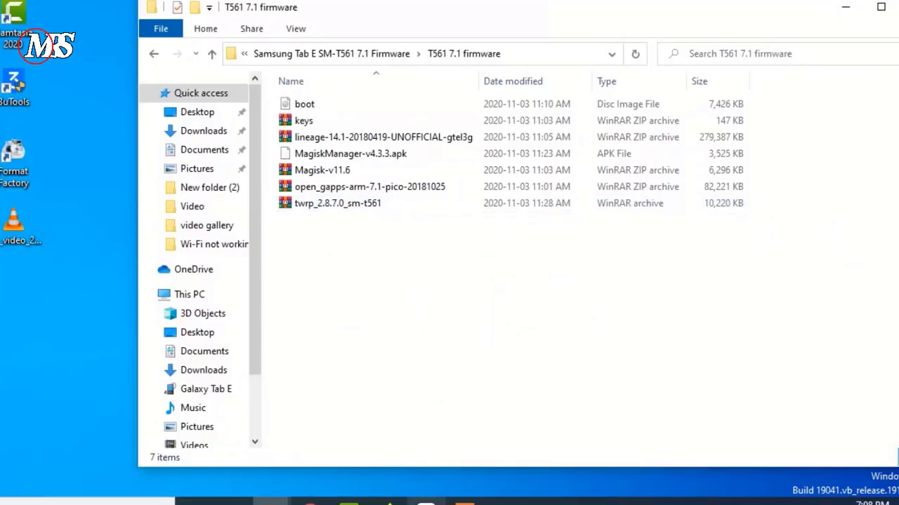
click(212, 54)
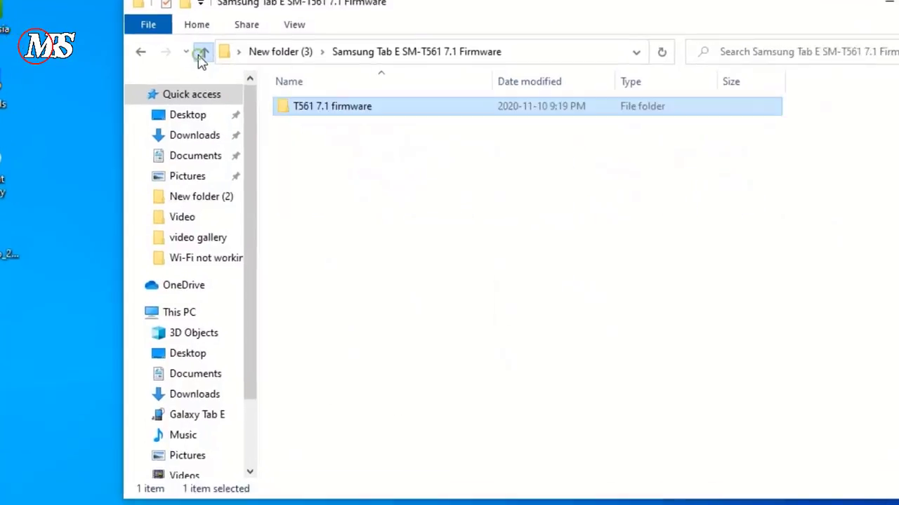
click(212, 53)
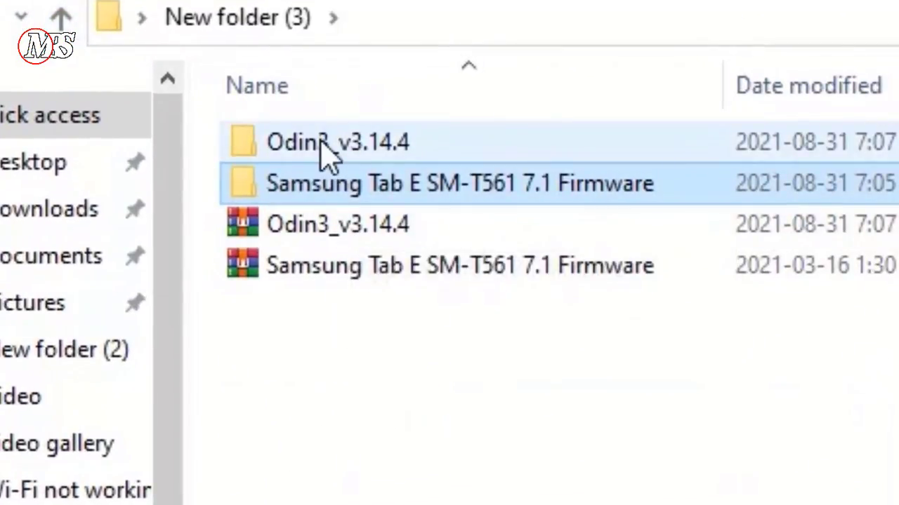
double_click(319, 143)
double_click(343, 144)
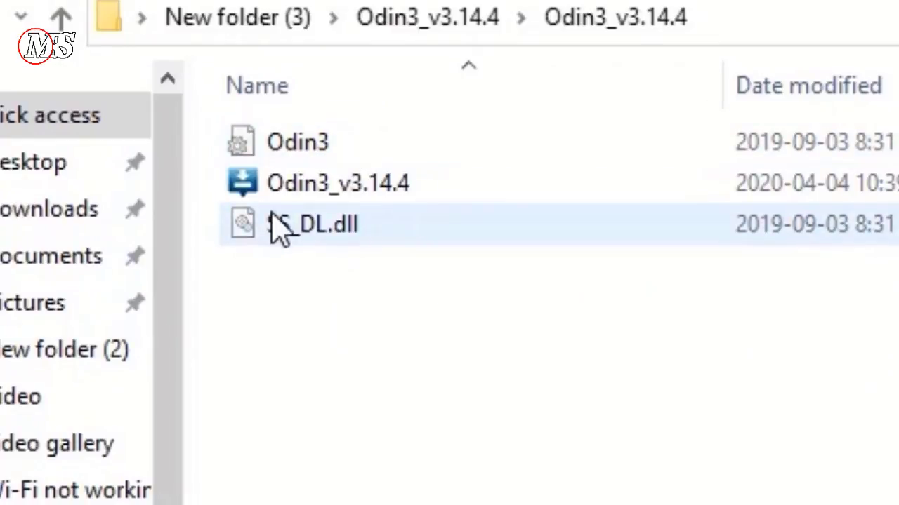
double_click(327, 186)
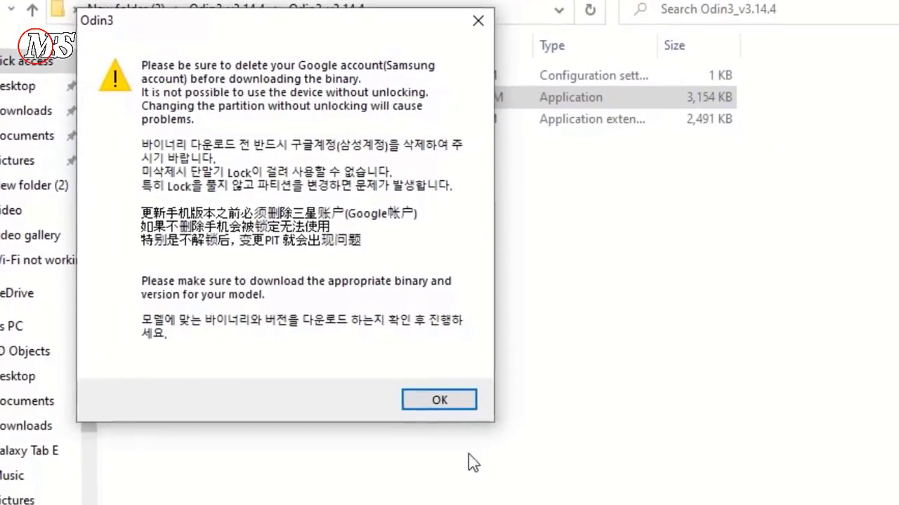
click(439, 402)
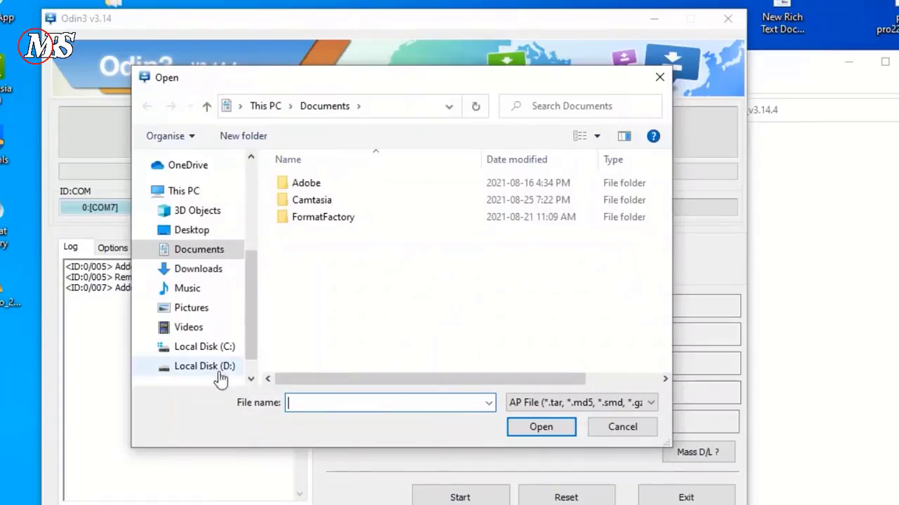
click(196, 230)
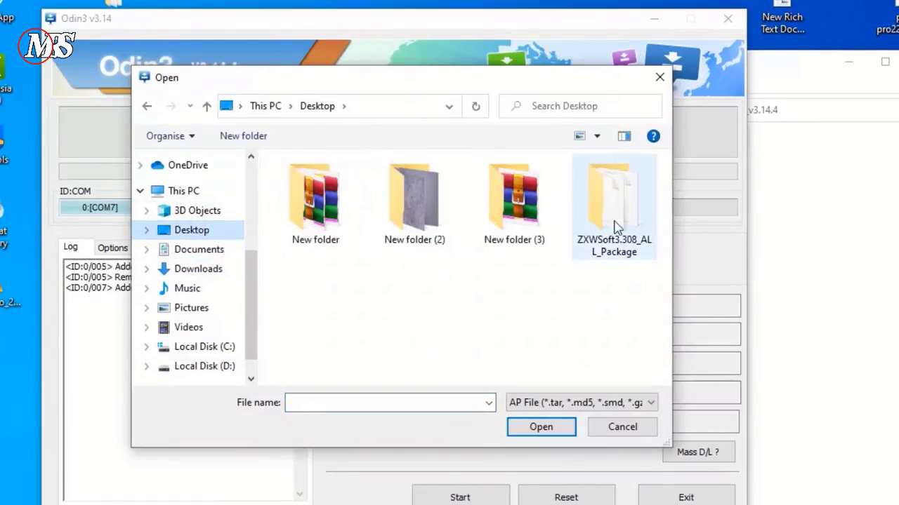
double_click(505, 224)
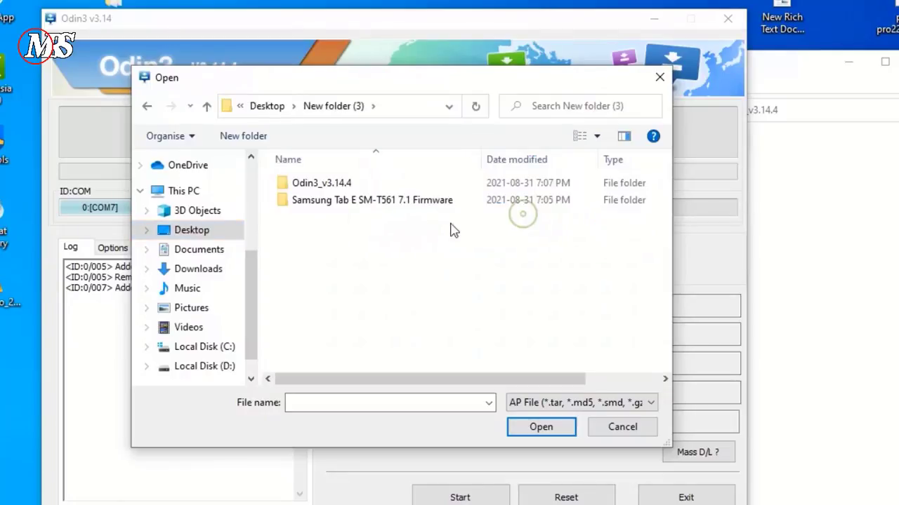
double_click(340, 203)
double_click(344, 186)
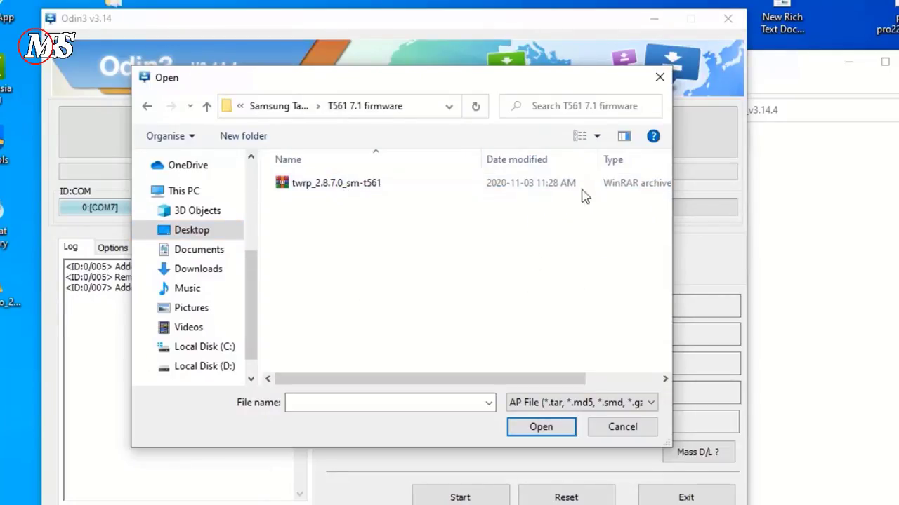
click(653, 79)
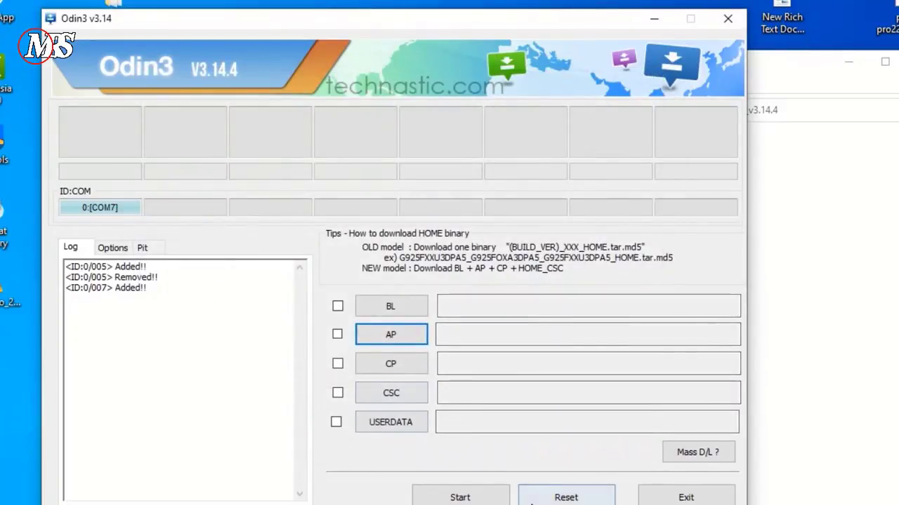
Step: Return to File Explorer, open the T561 7.1 firmware folder and copy its full folder path
click(859, 257)
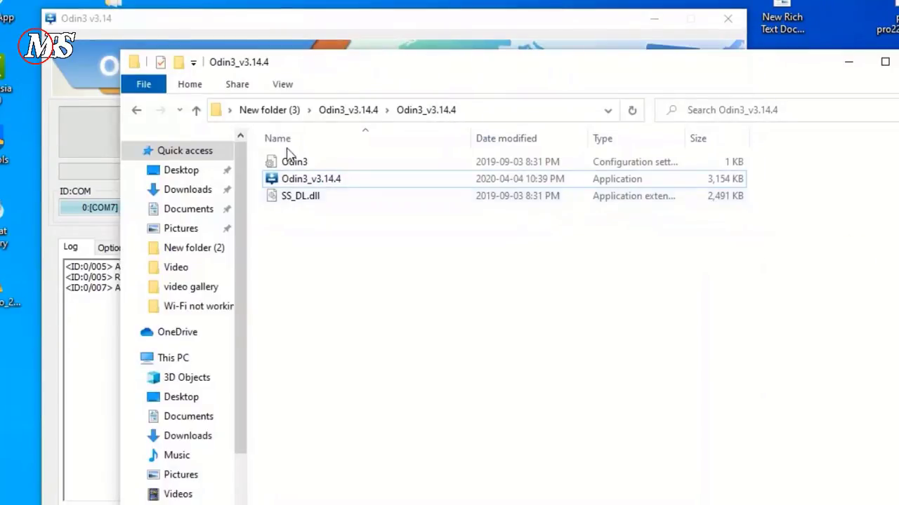
click(196, 111)
click(195, 110)
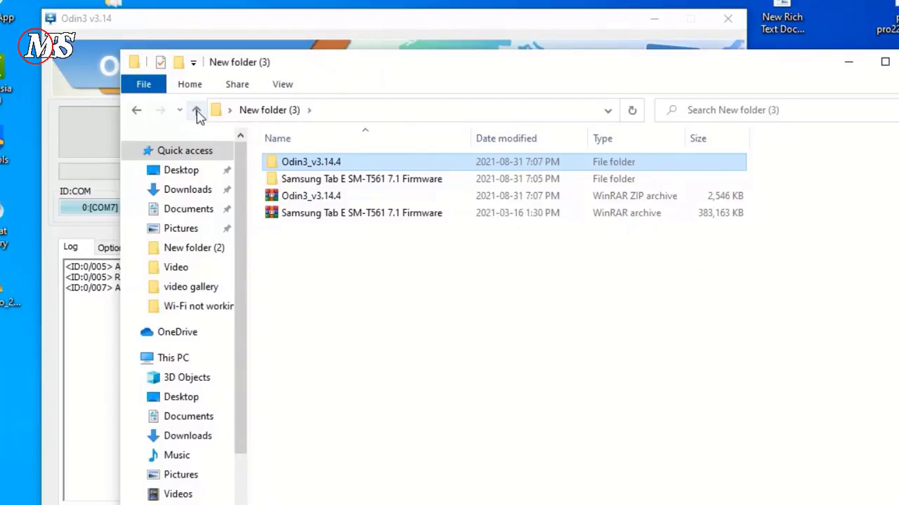
double_click(385, 179)
double_click(354, 163)
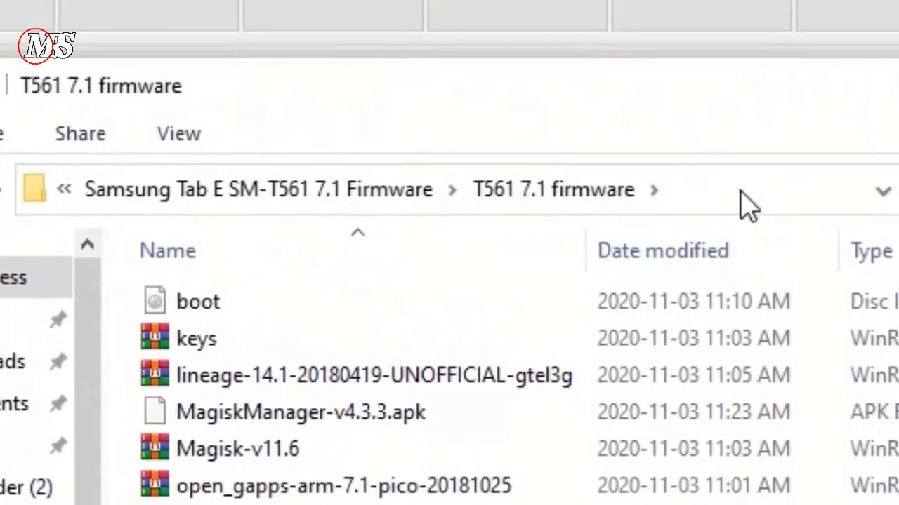
click(840, 96)
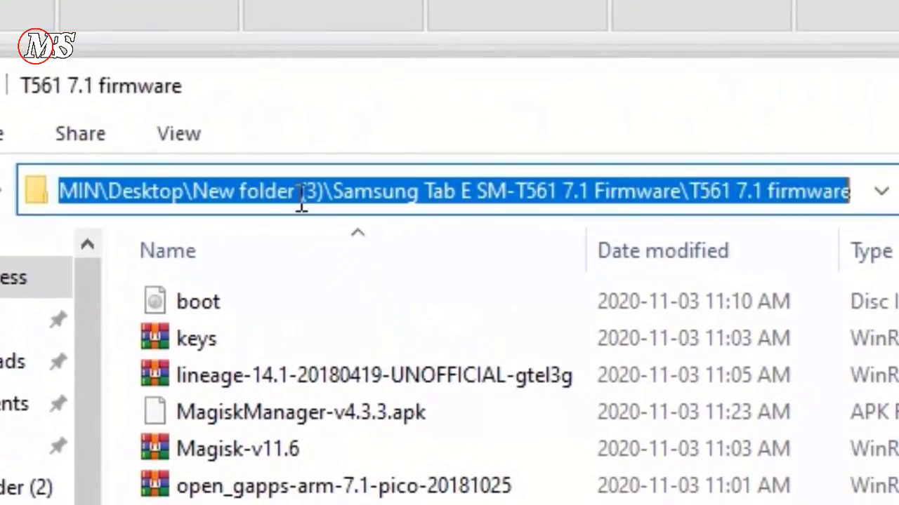
right_click(700, 200)
click(762, 322)
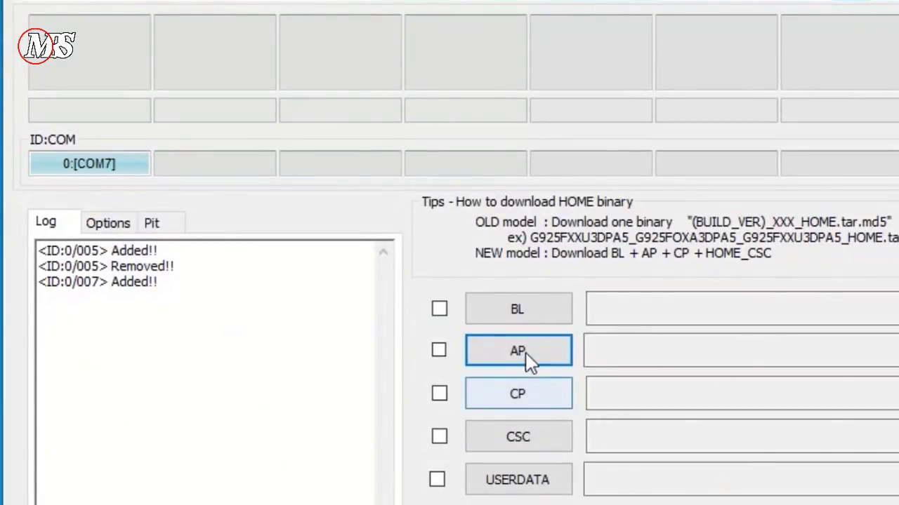
Step: Load twrp_2.8.7.0_sm-t561 into Odin's AP slot, using the copied folder path to reach the file
click(526, 353)
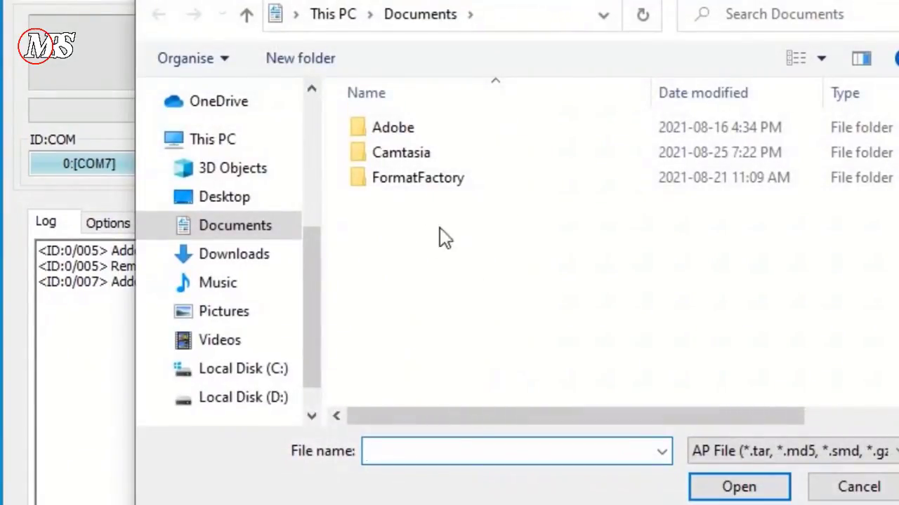
right_click(453, 450)
click(519, 231)
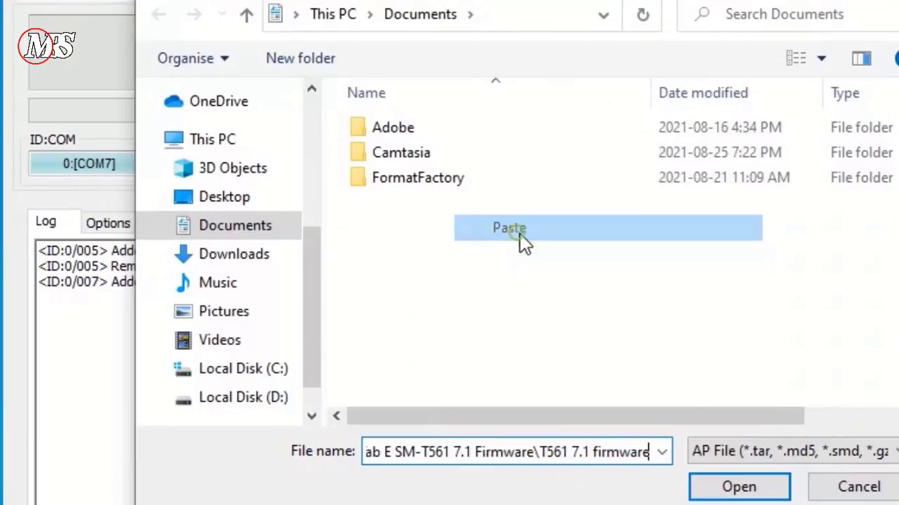
click(744, 491)
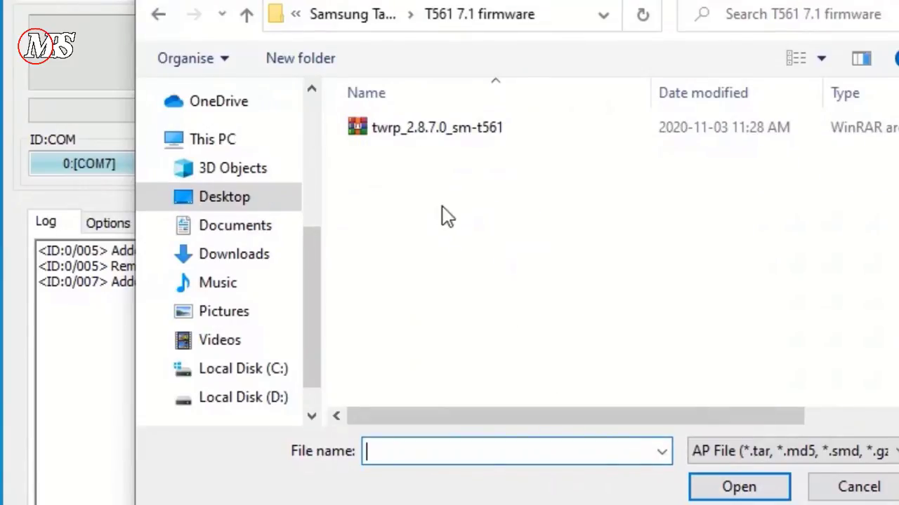
click(469, 140)
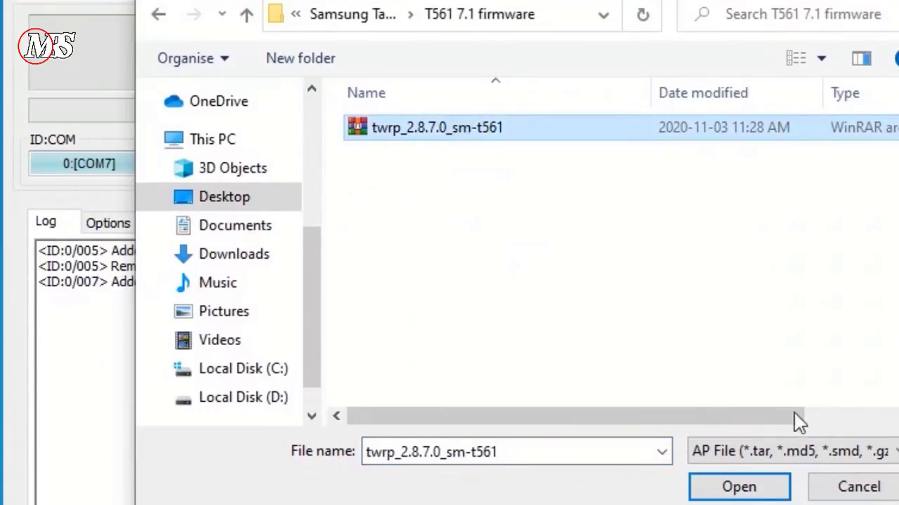
click(731, 487)
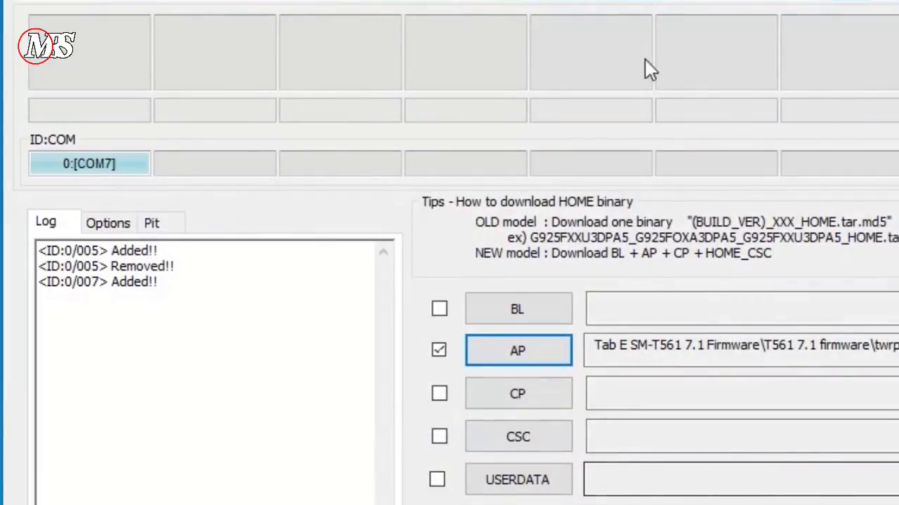